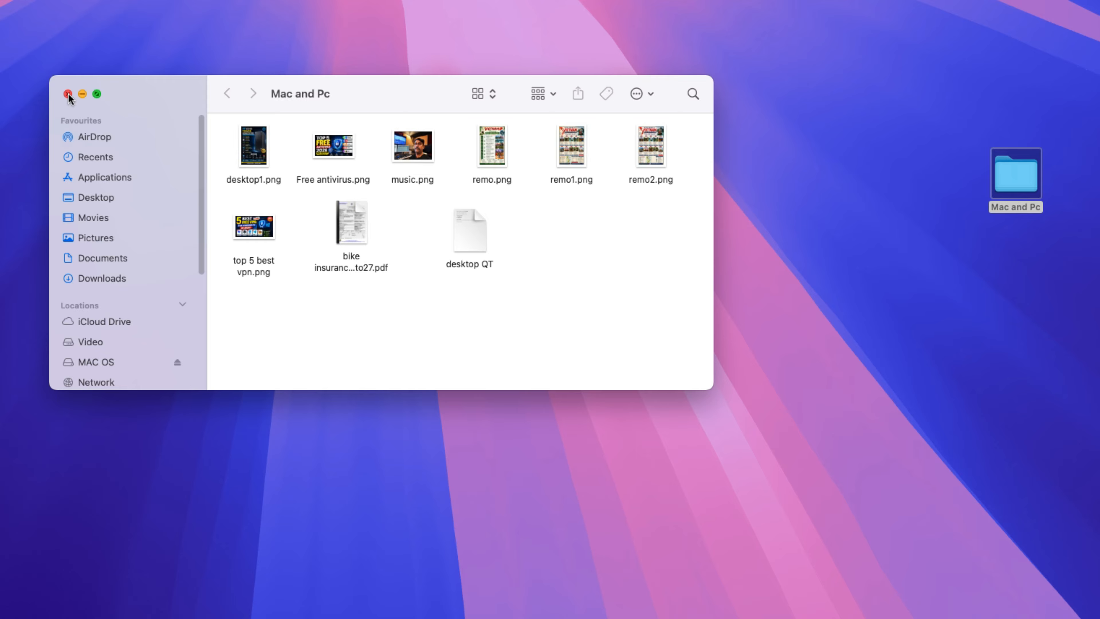
Close the Mac and Pc folder window, then find and open Disk Utility and reposition its window.
{"action": "left_click", "coordinate": [68, 95]}
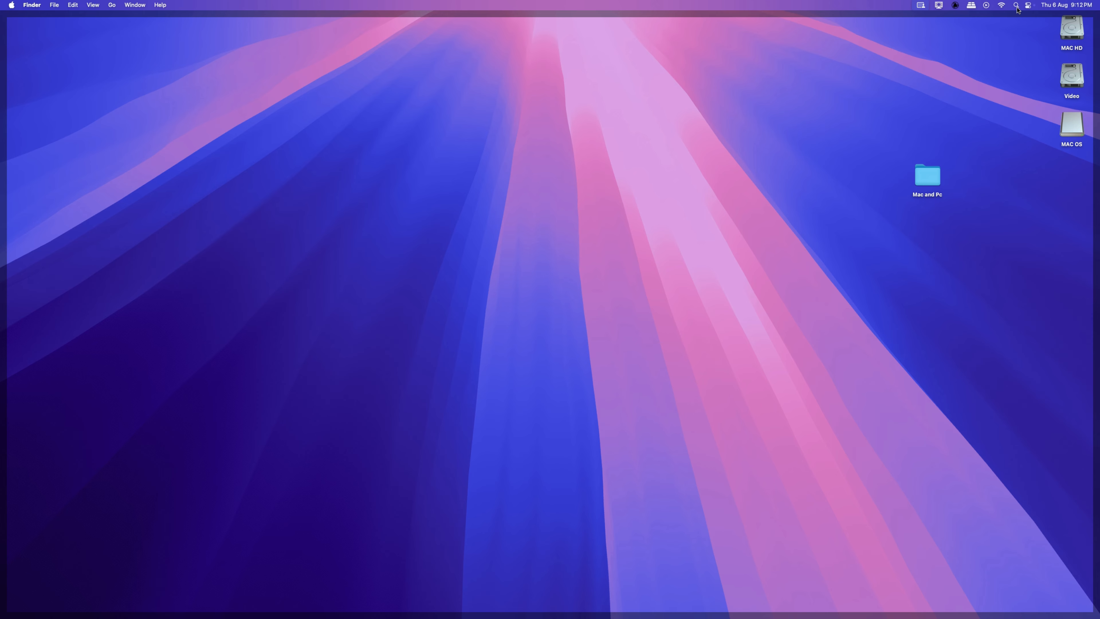
{"action": "left_click", "coordinate": [1016, 8]}
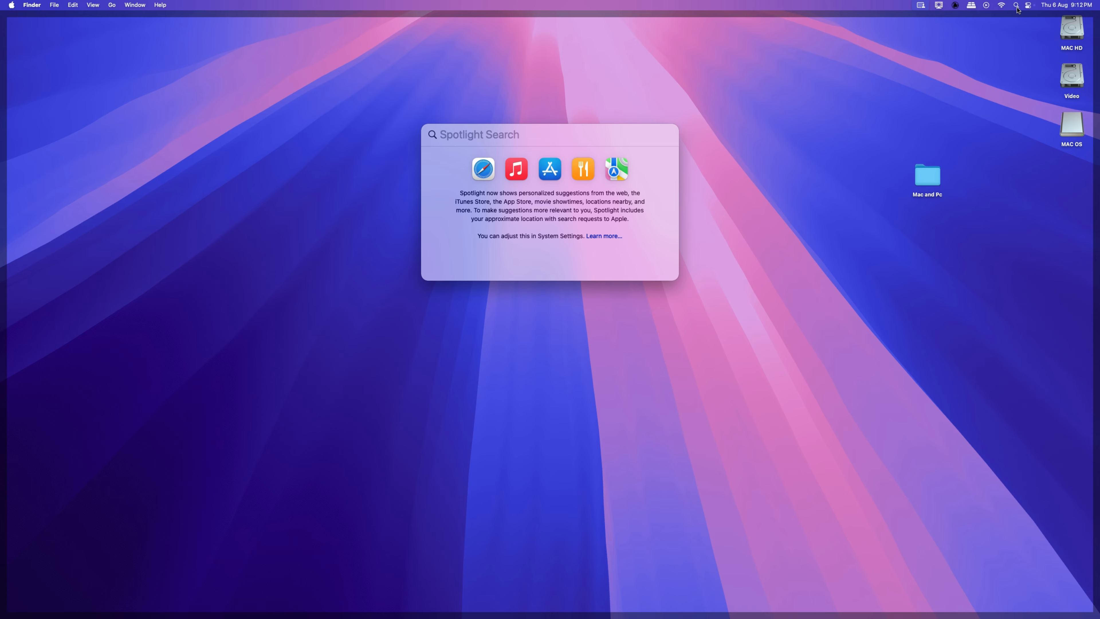
{"action": "type", "text": "disk"}
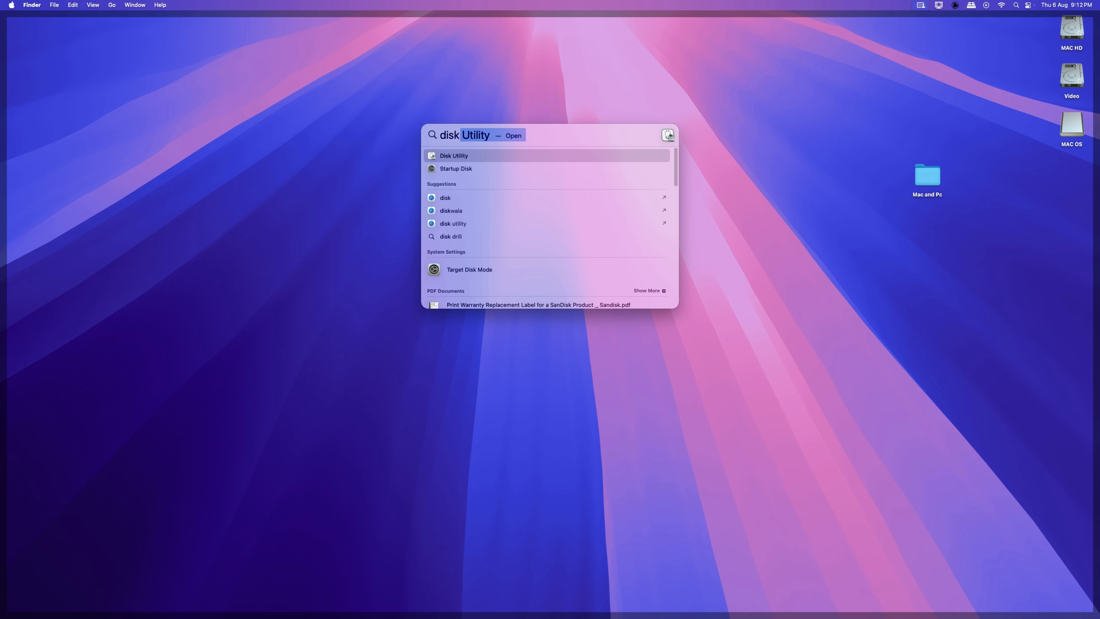
{"action": "left_click", "coordinate": [453, 157]}
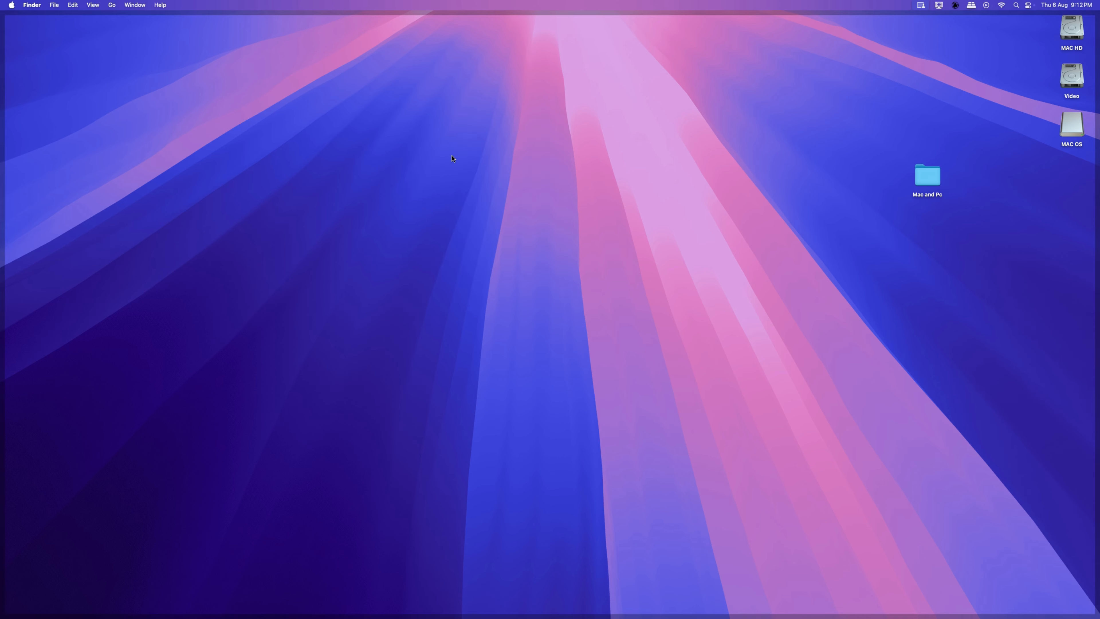
{"action": "left_click_drag", "start_coordinate": [305, 89], "coordinate": [334, 105]}
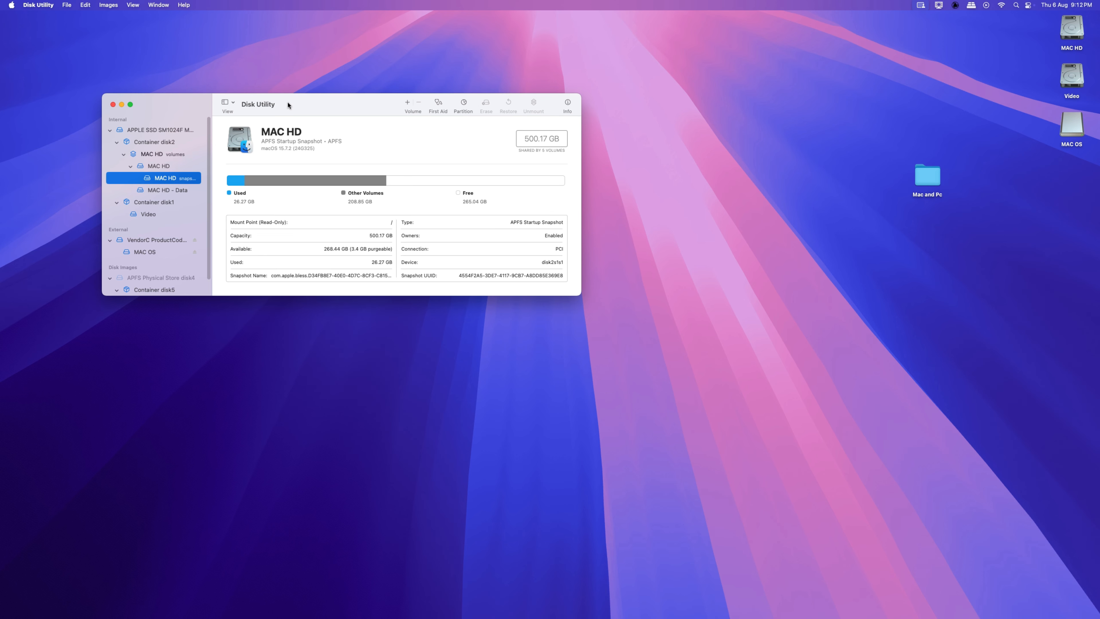
{"action": "left_click_drag", "start_coordinate": [356, 108], "coordinate": [473, 138]}
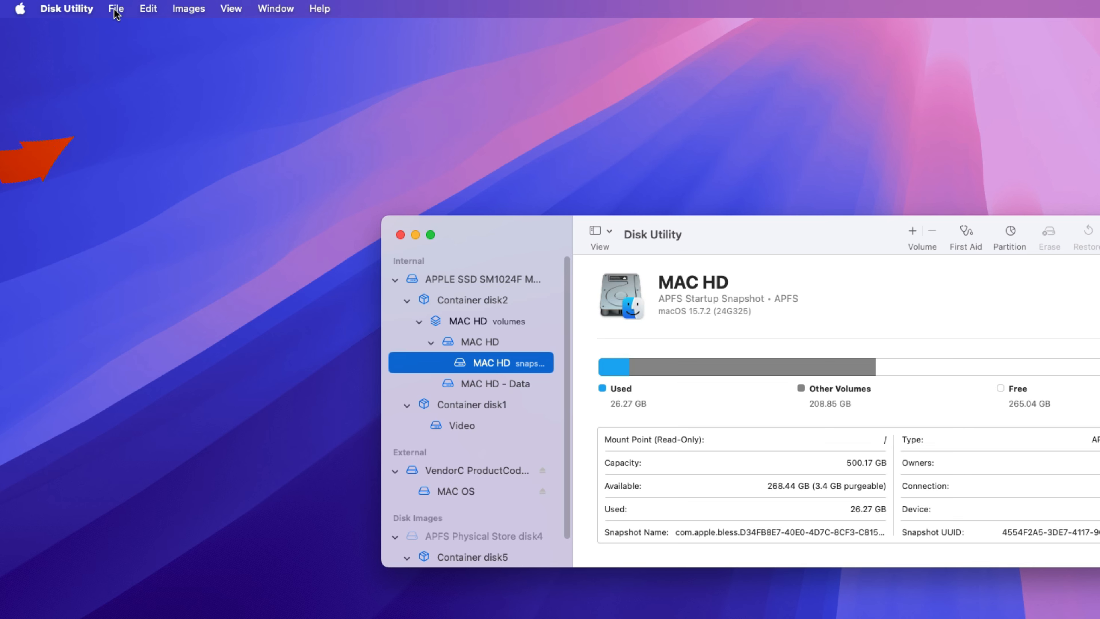
Start a new disk image from the Mac and Pc folder on the Desktop.
{"action": "left_click", "coordinate": [67, 5]}
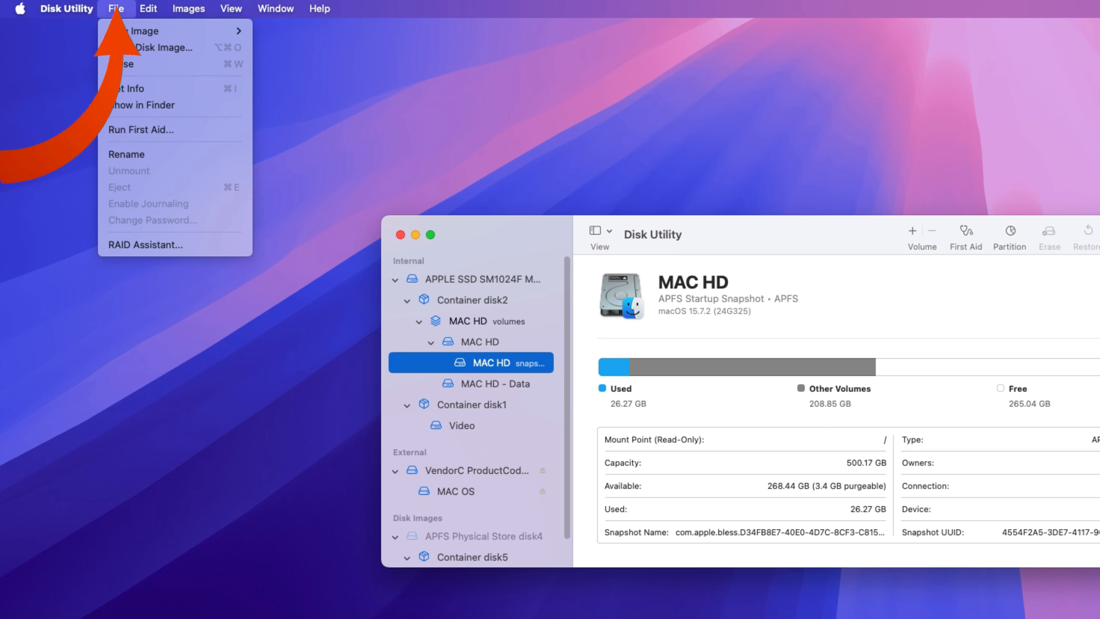
{"action": "mouse_move", "coordinate": [146, 29]}
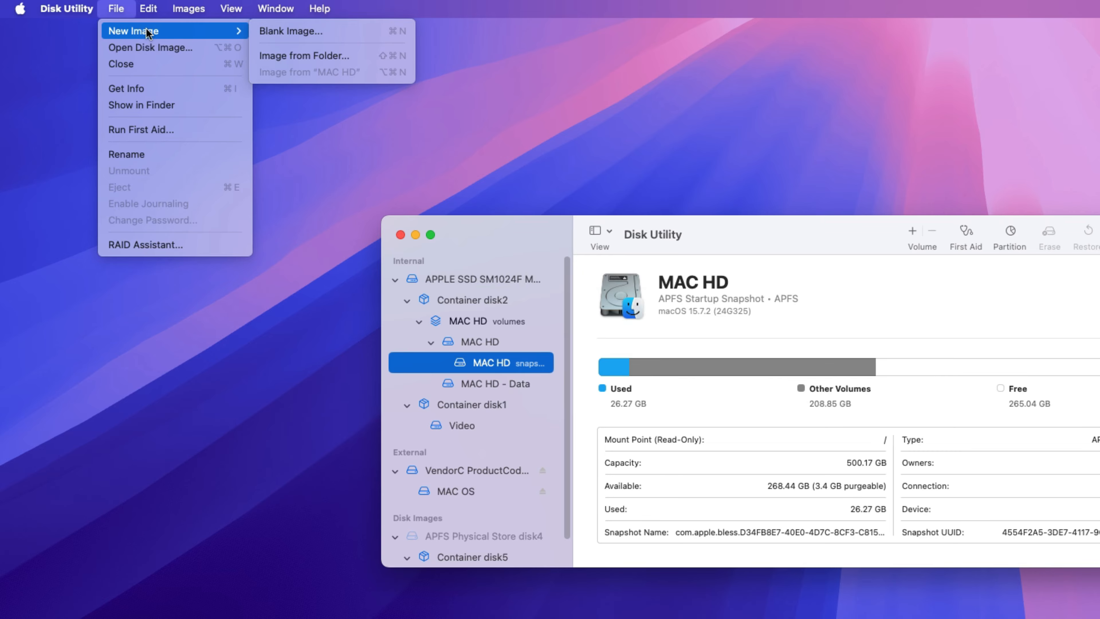
{"action": "left_click", "coordinate": [277, 53]}
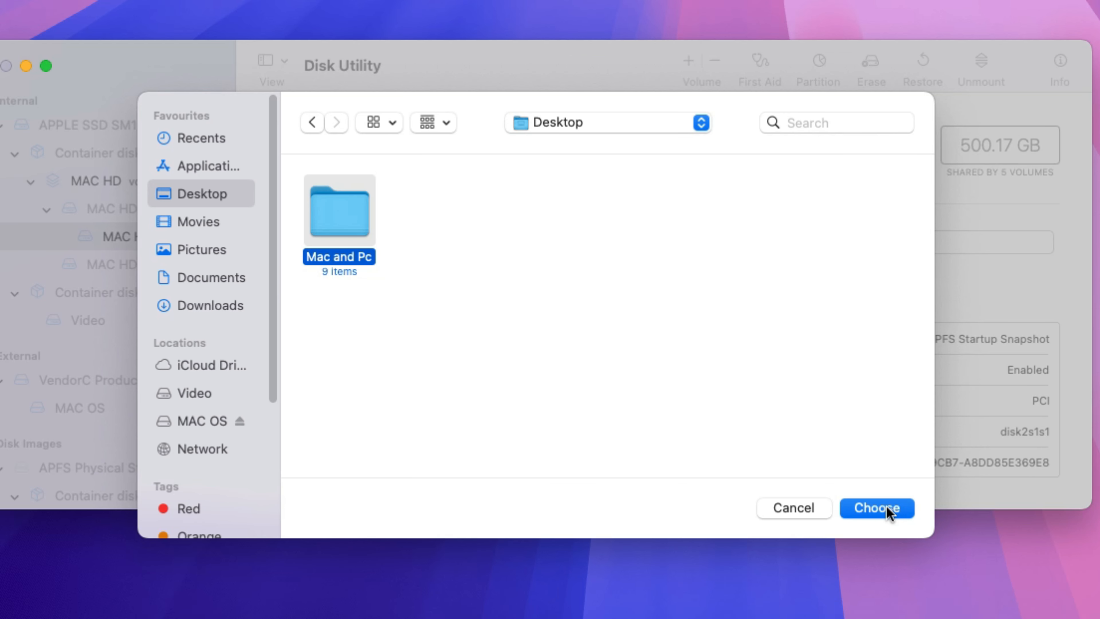
{"action": "left_click", "coordinate": [886, 507]}
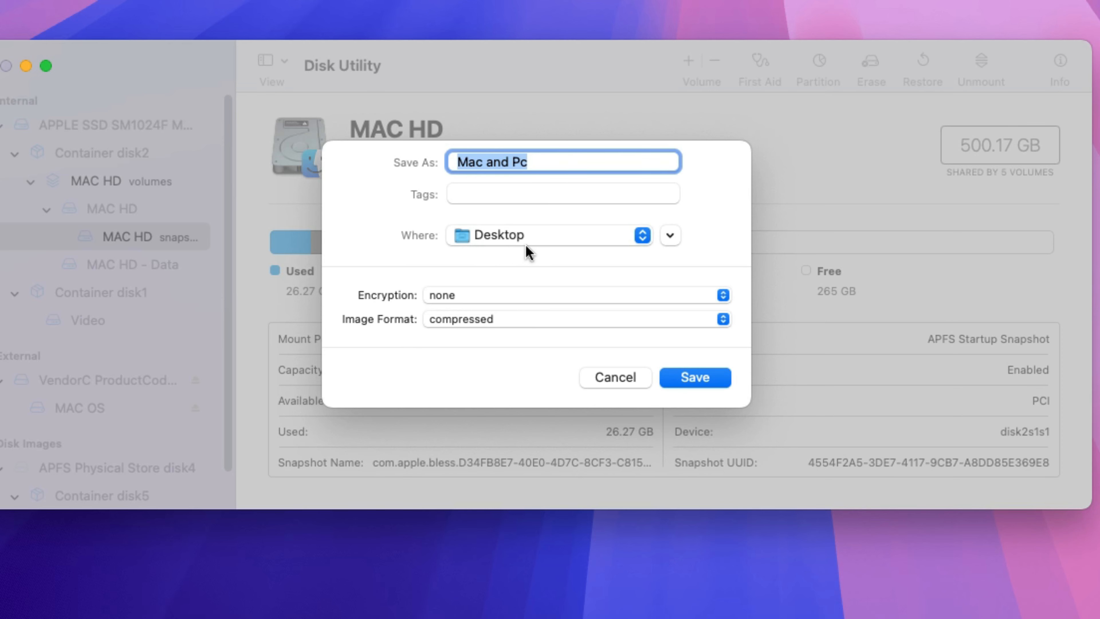
Expand the save options and set the image's encryption to 256-bit AES encryption (recommended).
{"action": "left_click", "coordinate": [670, 235]}
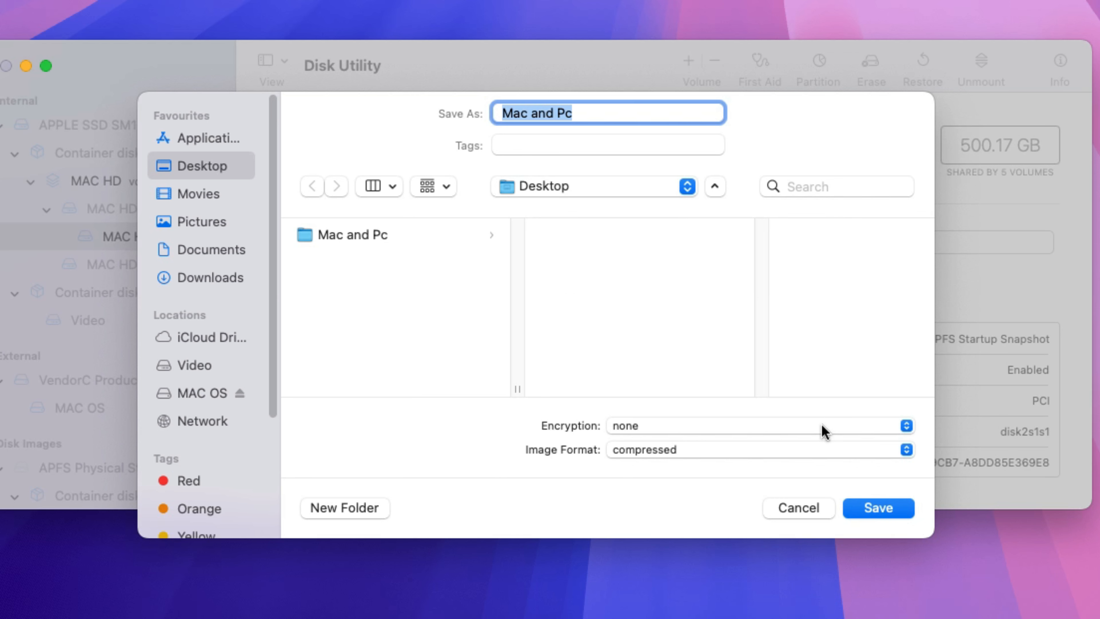
{"action": "left_click", "coordinate": [906, 426]}
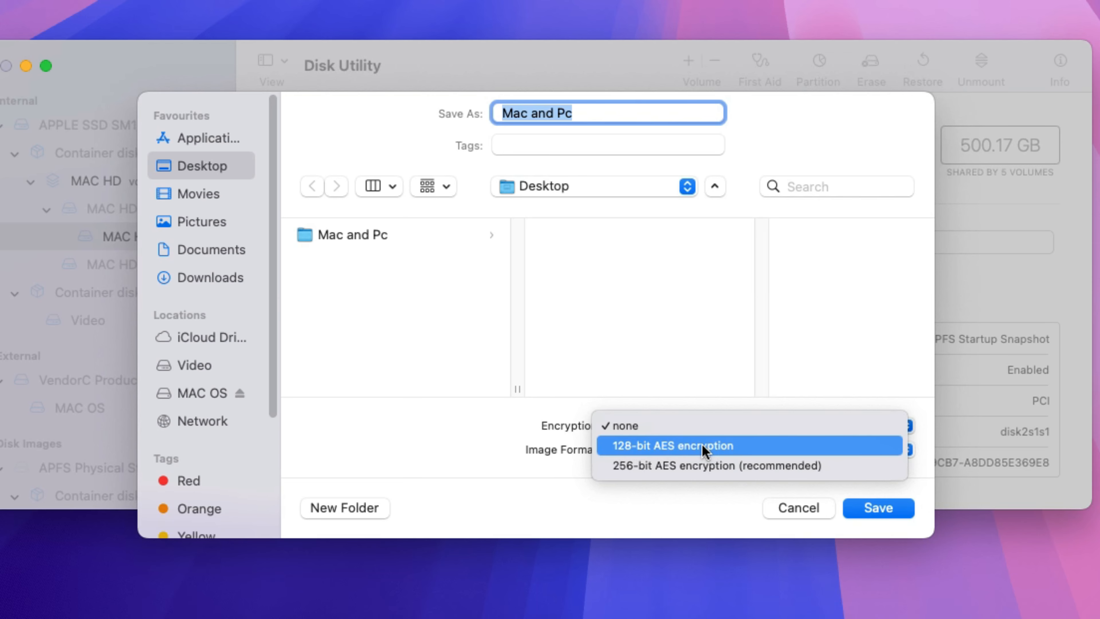
{"action": "left_click", "coordinate": [716, 465]}
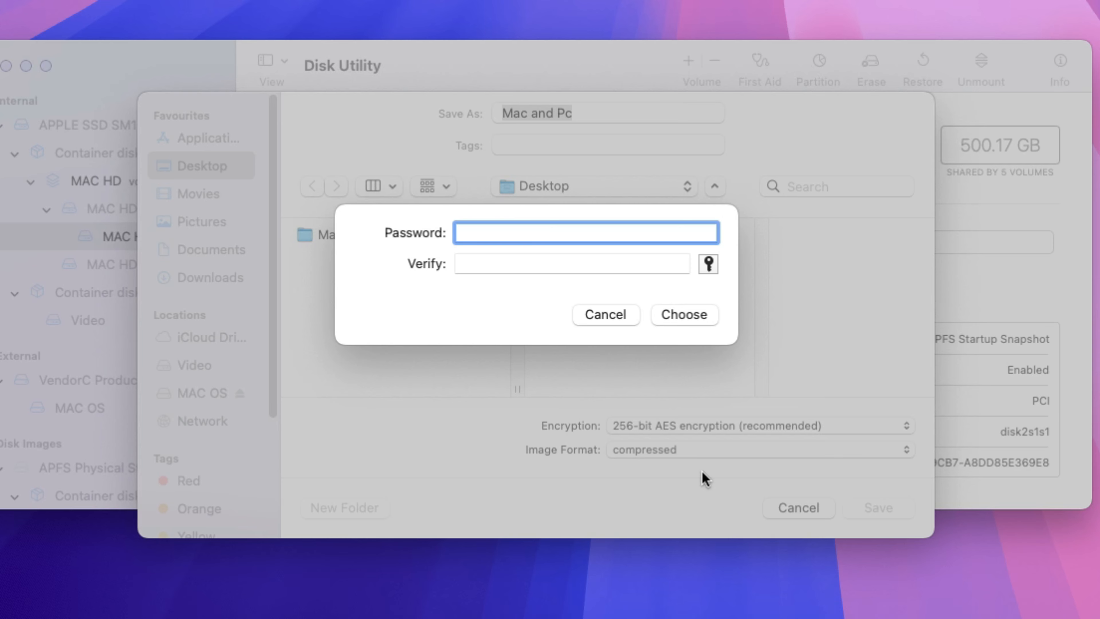
Enter and verify the encryption password for the disk image, and accept it.
{"action": "type", "text": "••••••••••"}
{"action": "left_click", "coordinate": [503, 259]}
{"action": "type", "text": "••••••••••"}
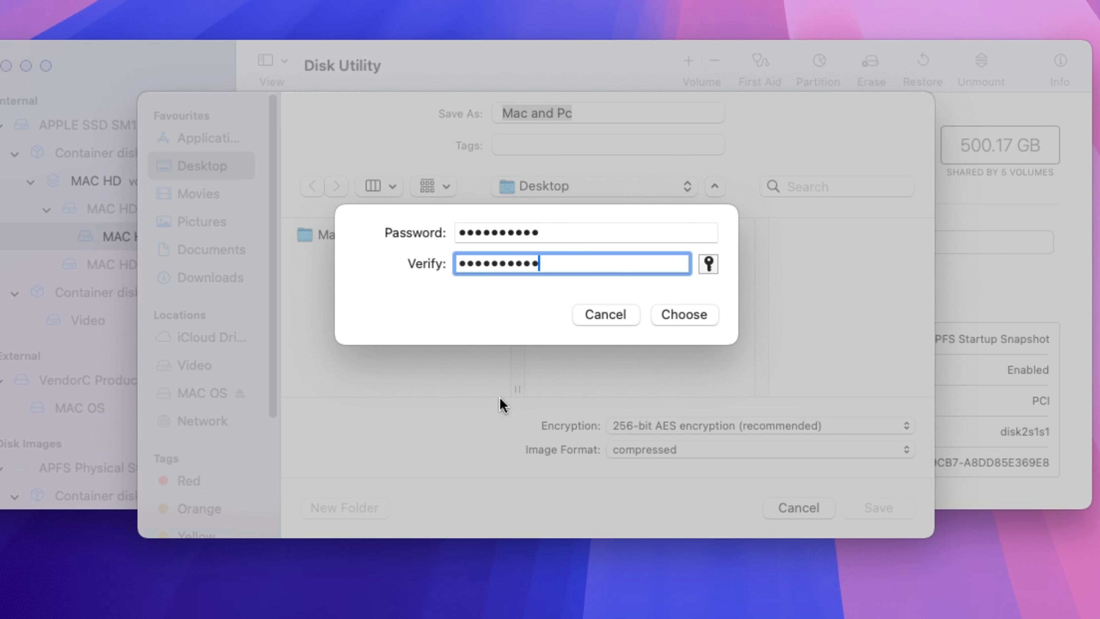
{"action": "left_click", "coordinate": [674, 314]}
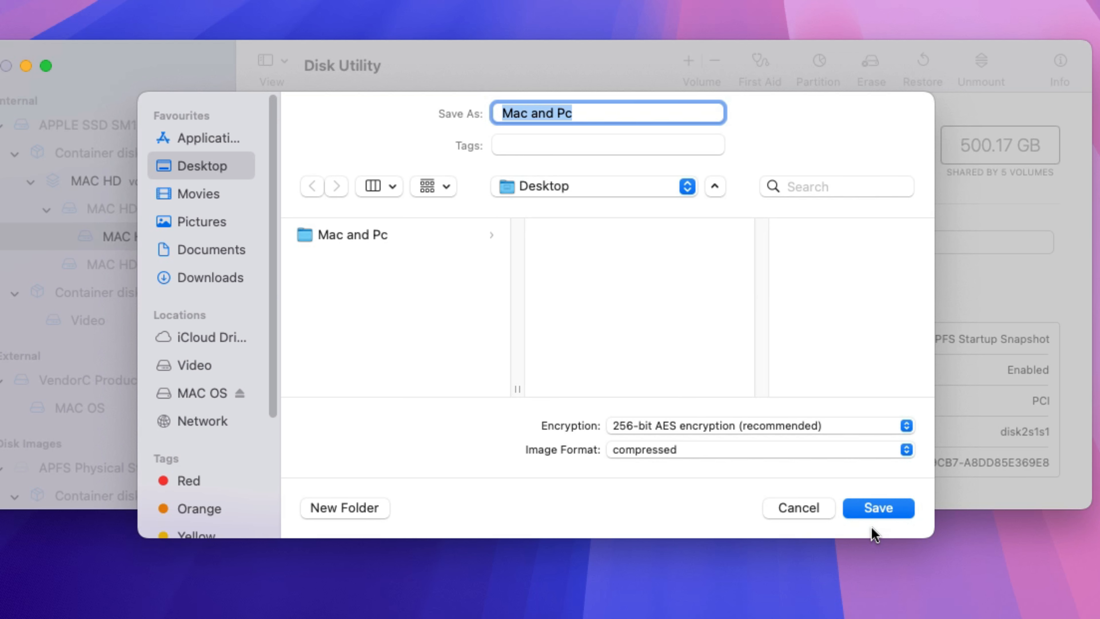
Save the compressed disk image as Mac and Pc on the Desktop, dismiss the finished operation and close Disk Utility.
{"action": "left_click", "coordinate": [880, 510]}
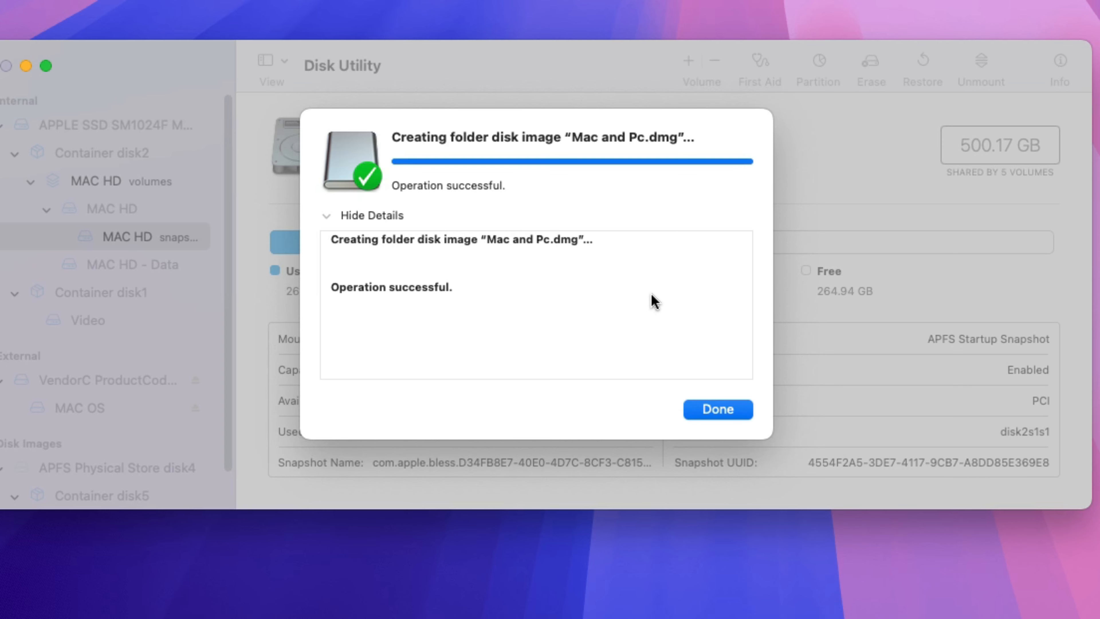
{"action": "left_click", "coordinate": [720, 409]}
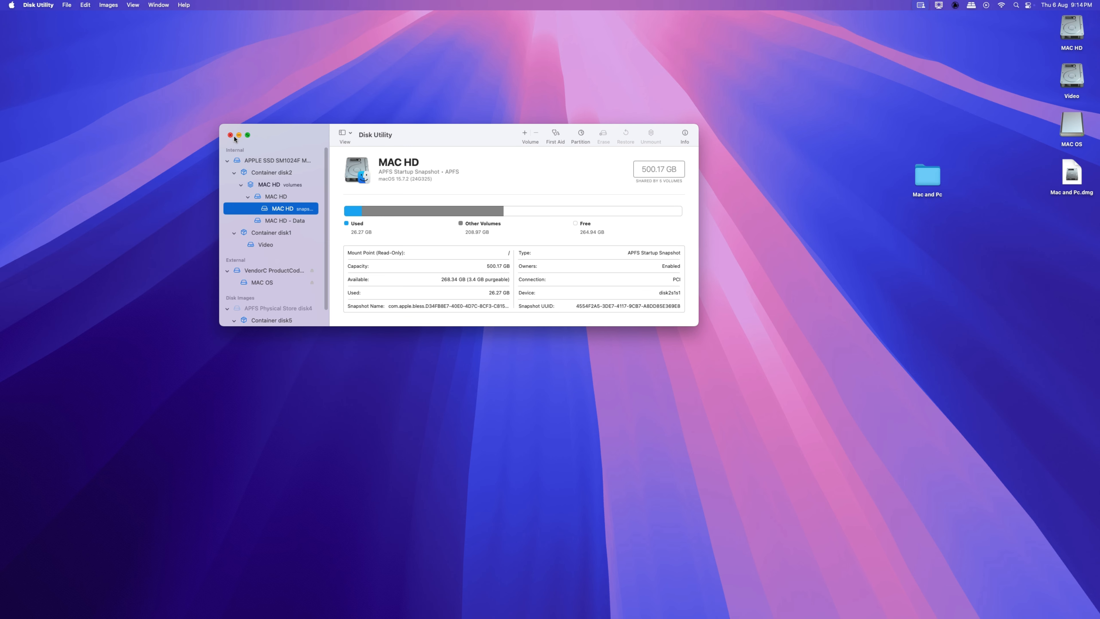
{"action": "left_click", "coordinate": [231, 135]}
Move Mac and Pc.dmg below the original folder on the desktop and unlock it with the image password.
{"action": "left_click_drag", "start_coordinate": [1087, 193], "coordinate": [834, 152]}
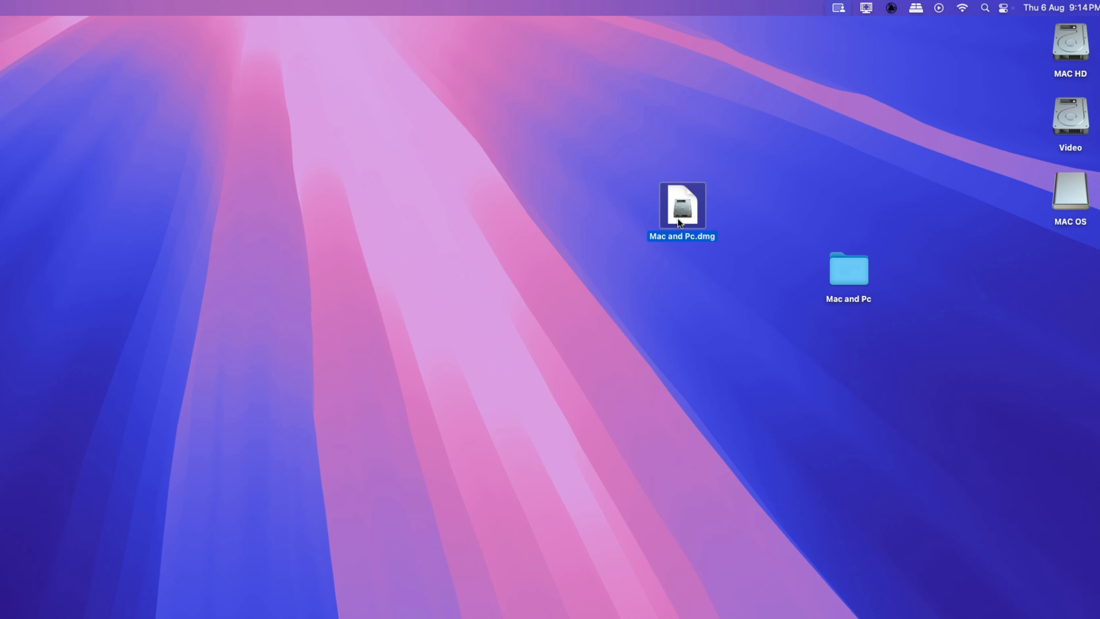
{"action": "left_click_drag", "start_coordinate": [676, 219], "coordinate": [796, 393]}
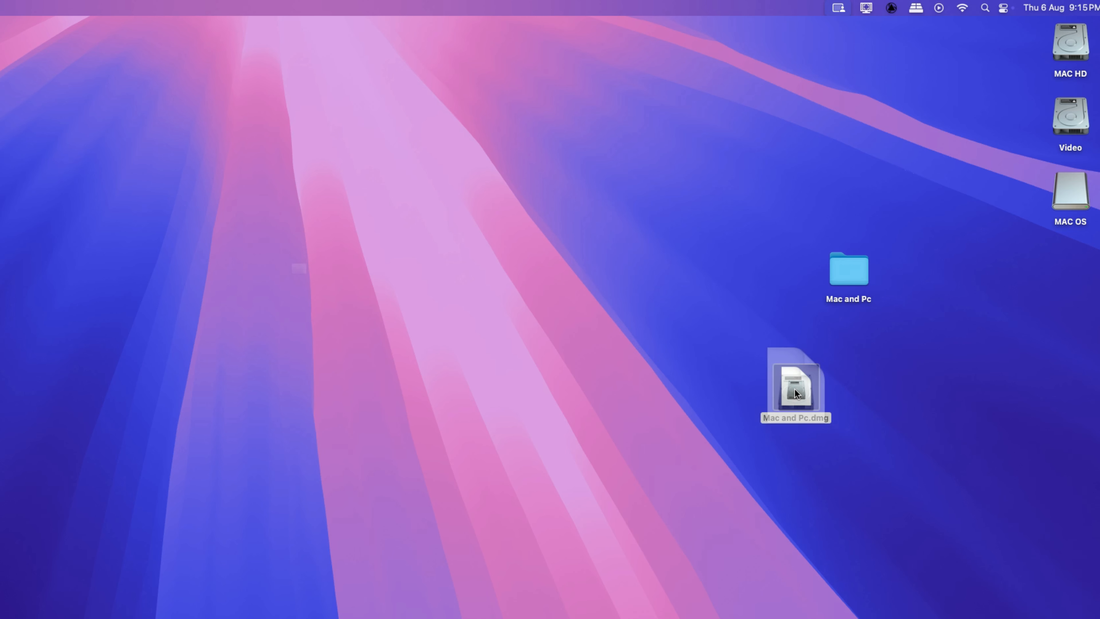
{"action": "double_click", "coordinate": [795, 390]}
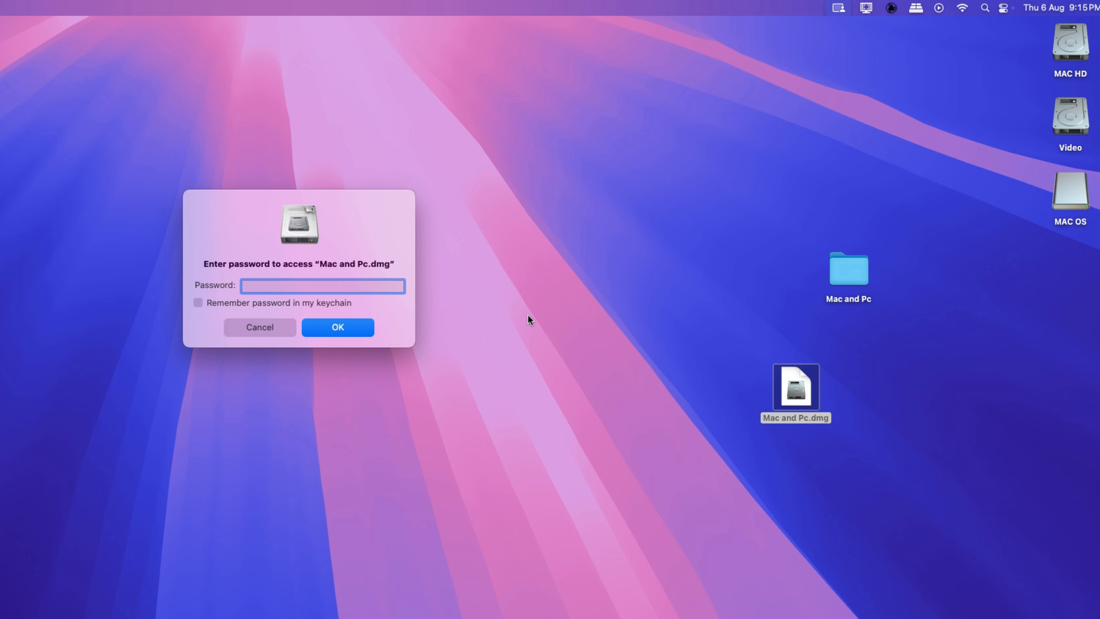
{"action": "type", "text": "•••••••••••"}
{"action": "left_click", "coordinate": [359, 328]}
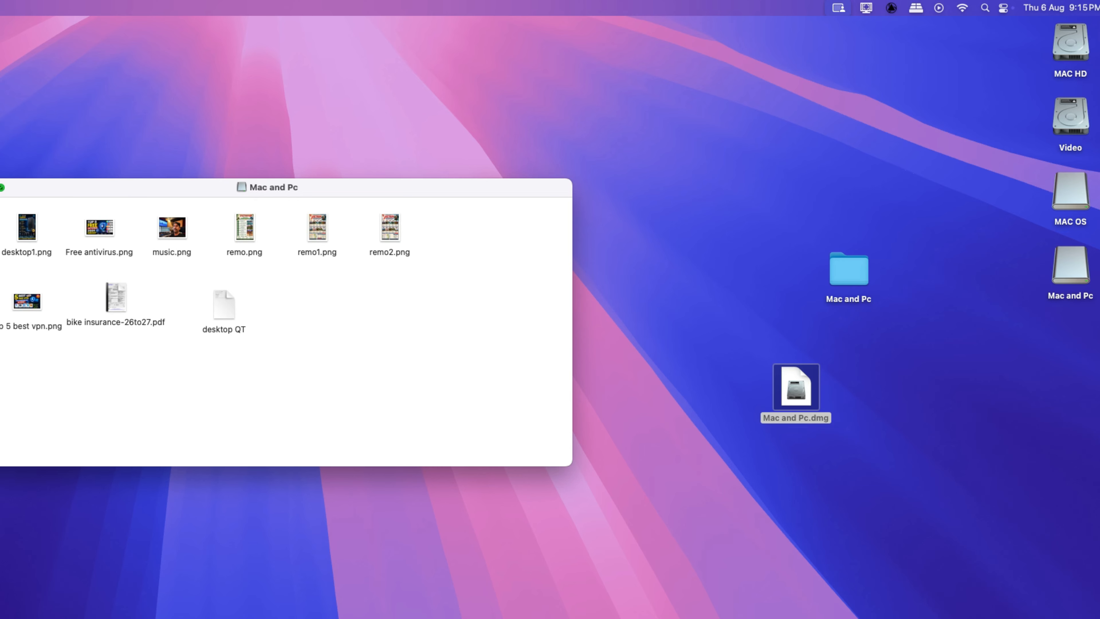
Close the mounted Mac and Pc volume's window, move its icon beside the original folder and reopen the volume.
{"action": "left_click", "coordinate": [0, 187]}
{"action": "double_click", "coordinate": [1075, 276]}
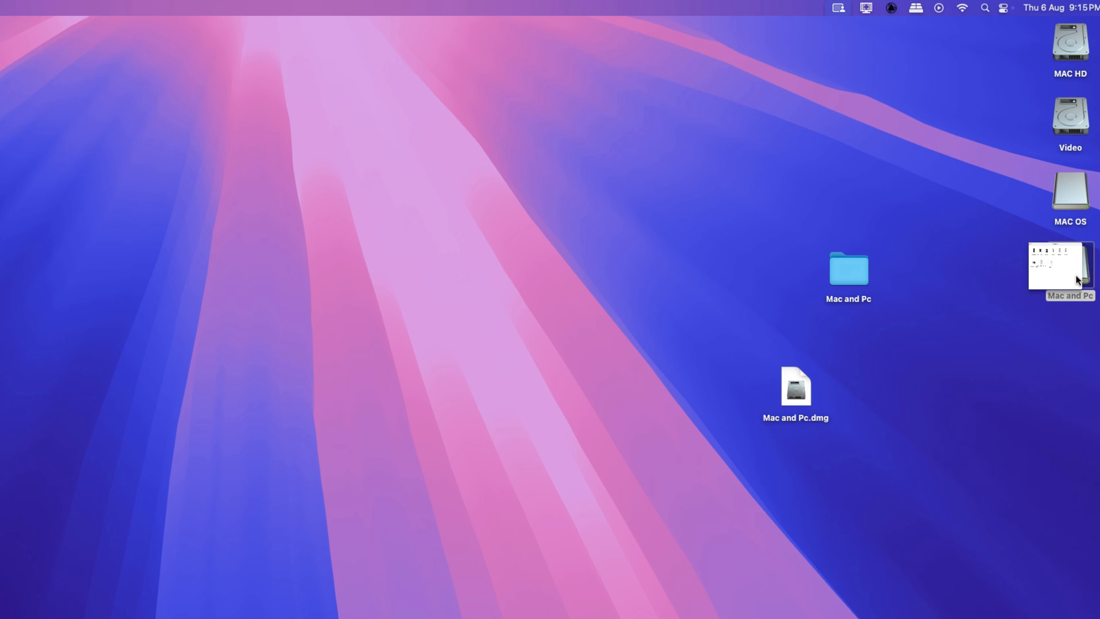
{"action": "left_click", "coordinate": [0, 187]}
{"action": "left_click_drag", "start_coordinate": [1067, 279], "coordinate": [637, 221]}
{"action": "double_click", "coordinate": [637, 221]}
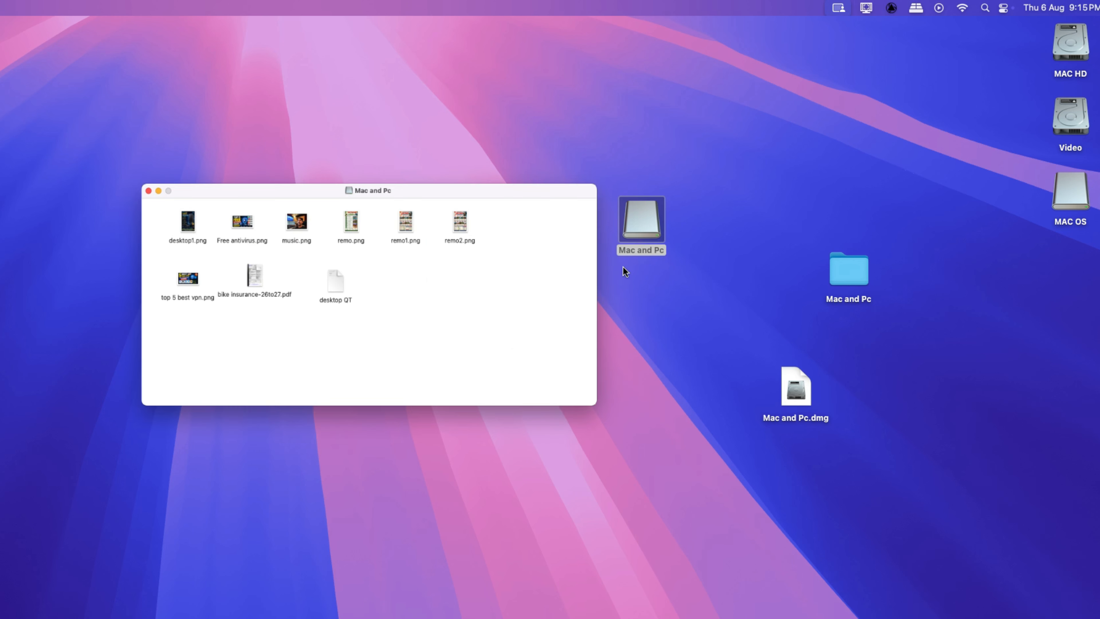
Open the original Mac and Pc folder, compare its files with the mounted volume's, and close both windows.
{"action": "double_click", "coordinate": [849, 279]}
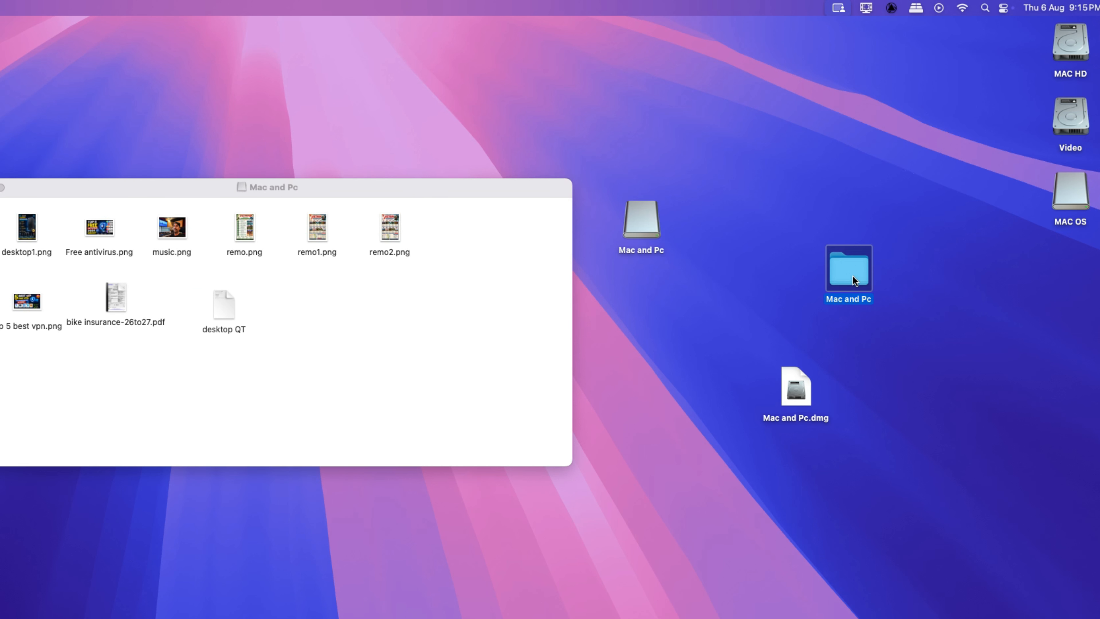
{"action": "left_click_drag", "start_coordinate": [318, 216], "coordinate": [307, 517]}
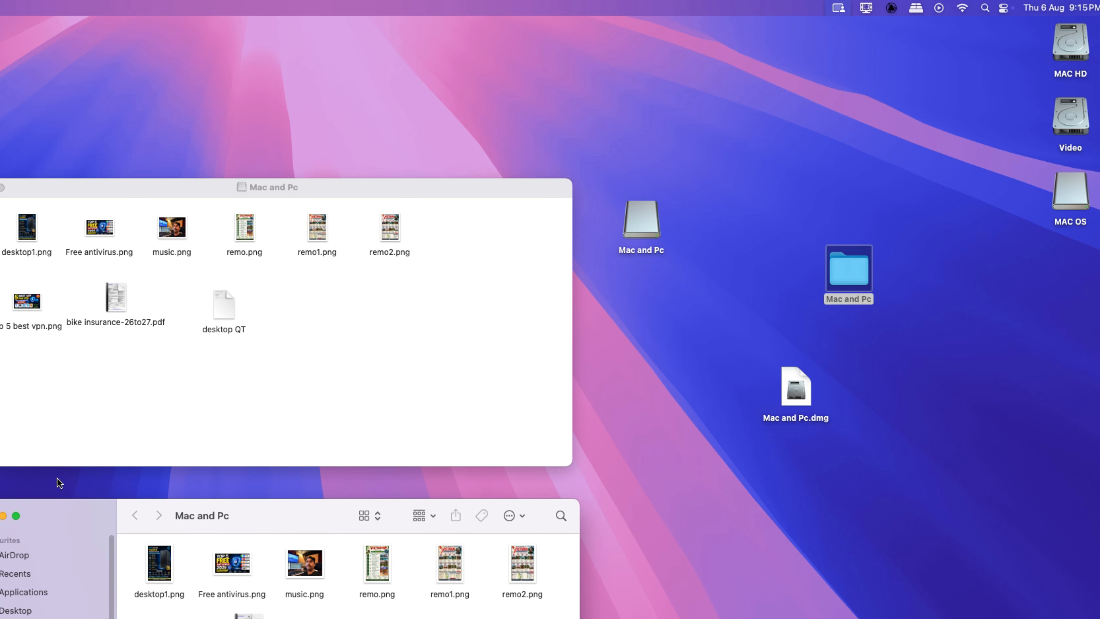
{"action": "left_click", "coordinate": [0, 515]}
{"action": "left_click", "coordinate": [0, 187]}
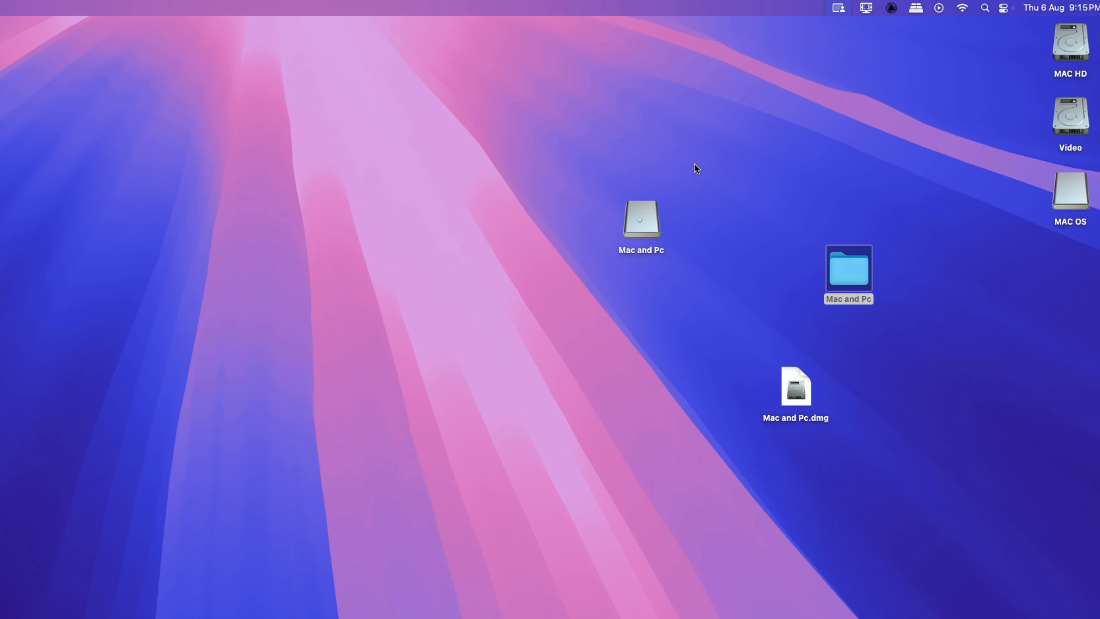
Move the original unprotected Mac and Pc folder to the Bin and empty the Bin.
{"action": "left_click", "coordinate": [721, 274]}
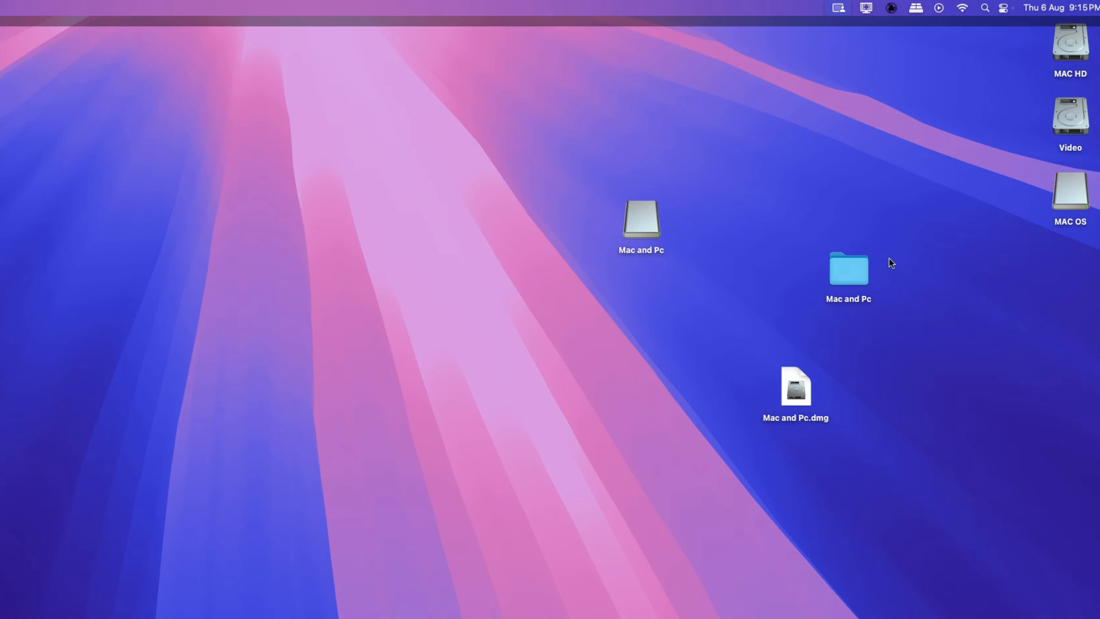
{"action": "left_click", "coordinate": [841, 270]}
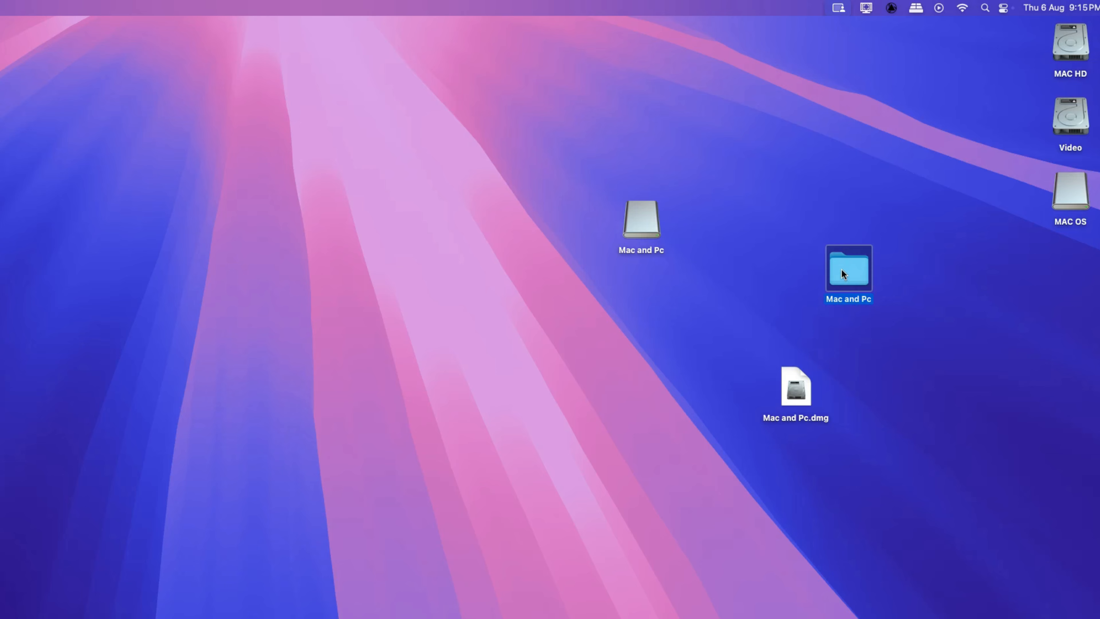
{"action": "right_click", "coordinate": [841, 268]}
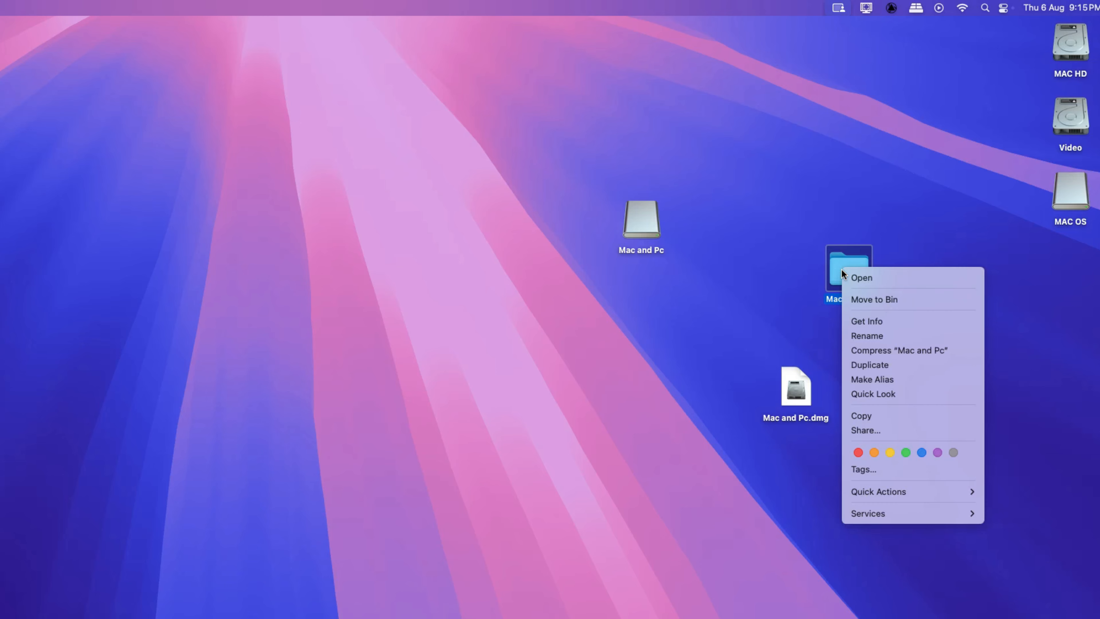
{"action": "left_click", "coordinate": [891, 302]}
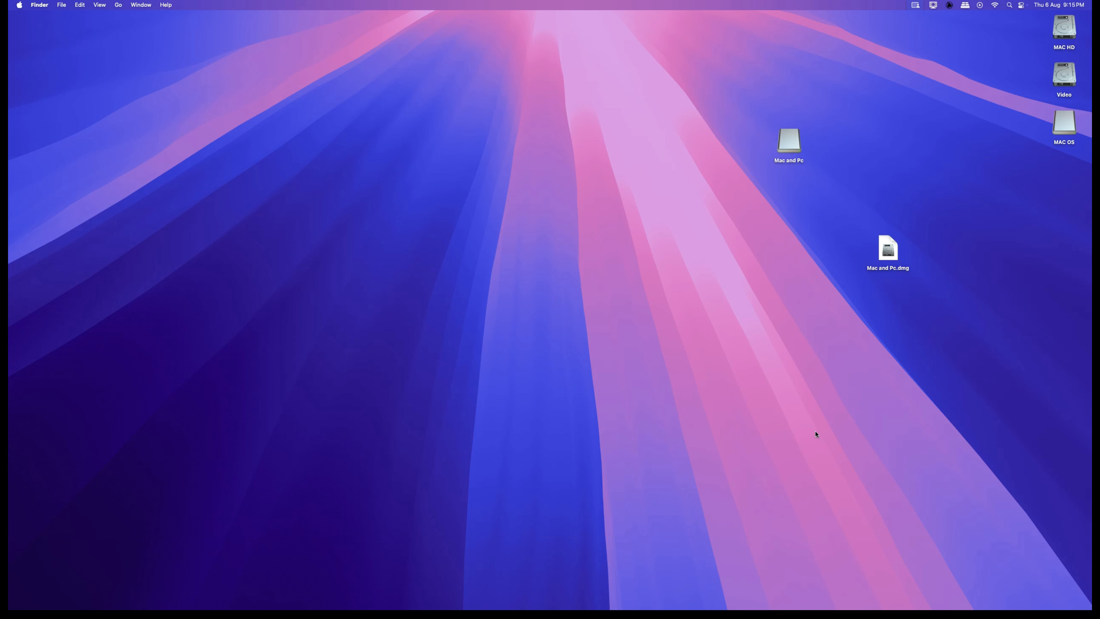
{"action": "right_click", "coordinate": [895, 588]}
{"action": "left_click", "coordinate": [895, 535]}
{"action": "left_click", "coordinate": [579, 223]}
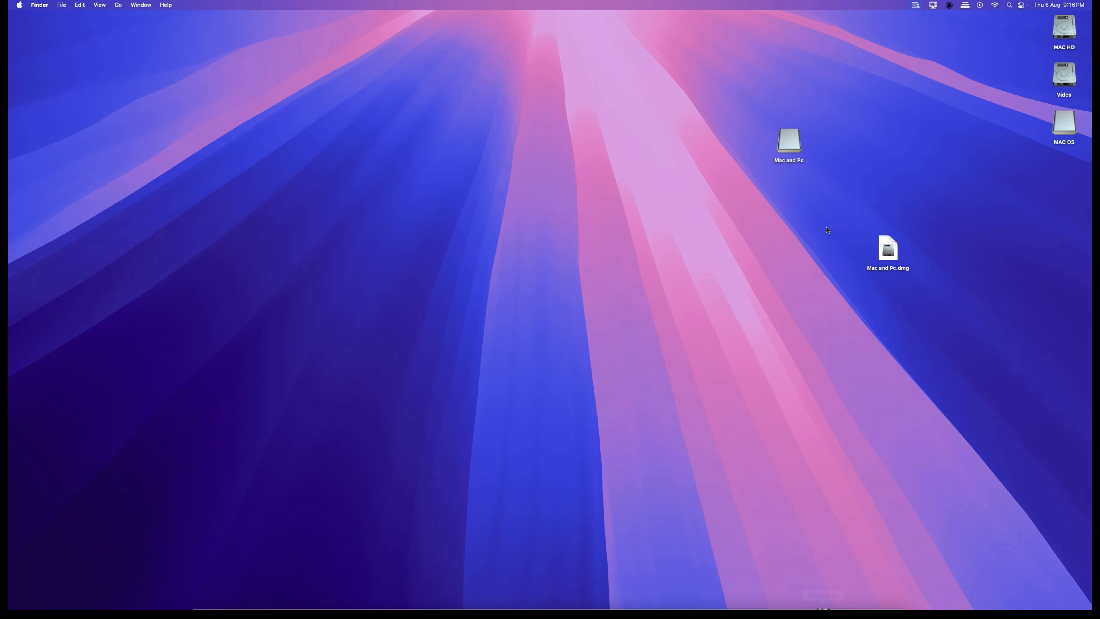
Move the mounted Mac and Pc volume closer to the drive icons, check its files and close its window.
{"action": "left_click_drag", "start_coordinate": [787, 141], "coordinate": [974, 191]}
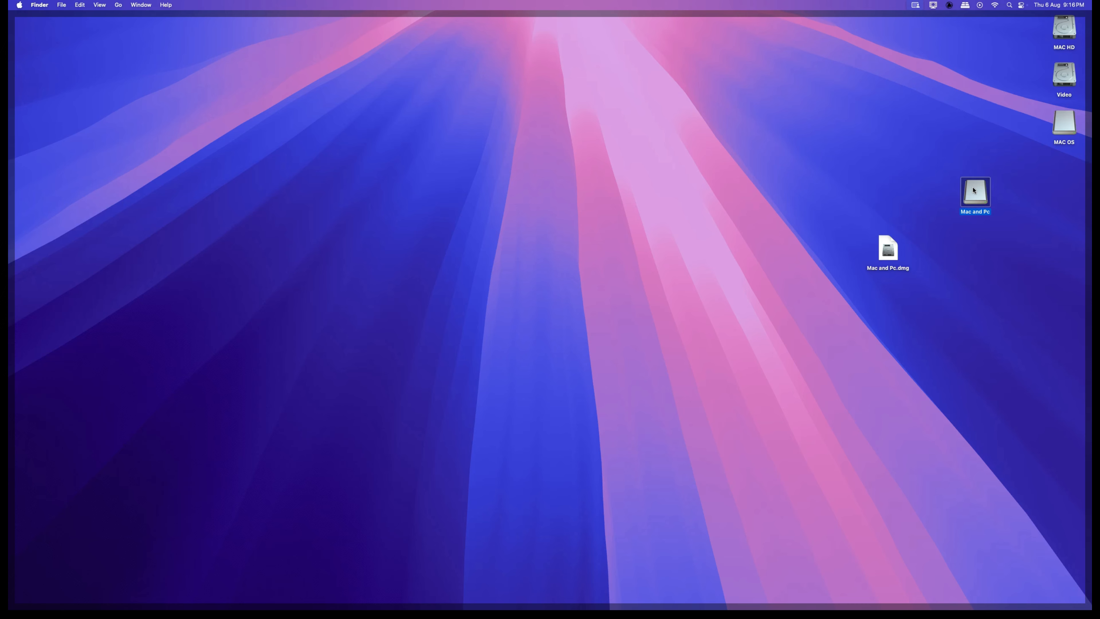
{"action": "double_click", "coordinate": [973, 191]}
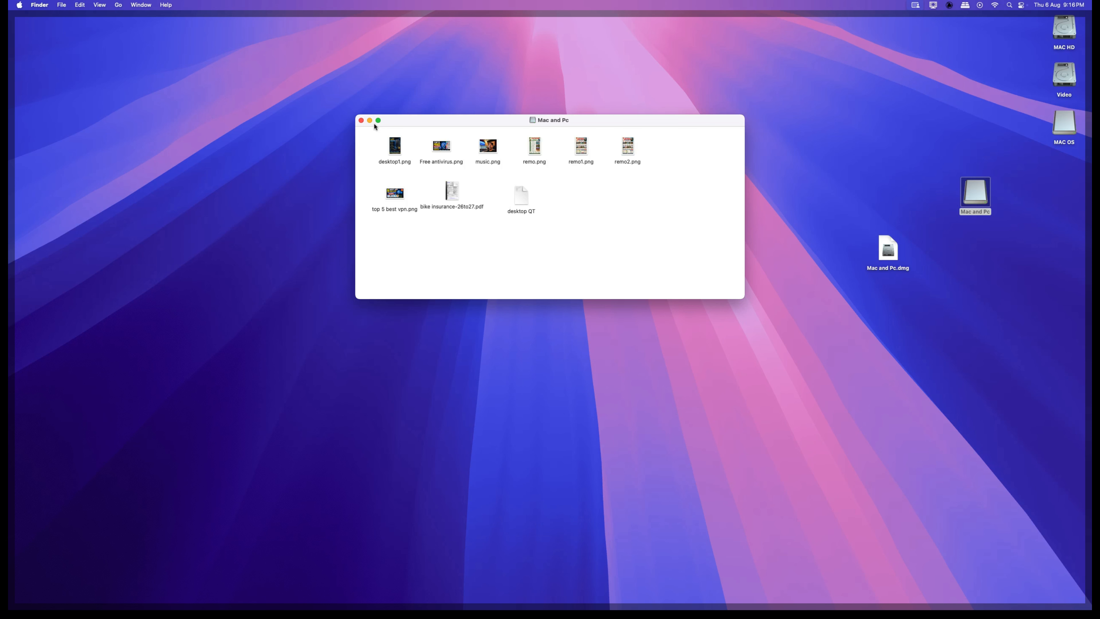
{"action": "left_click", "coordinate": [362, 120]}
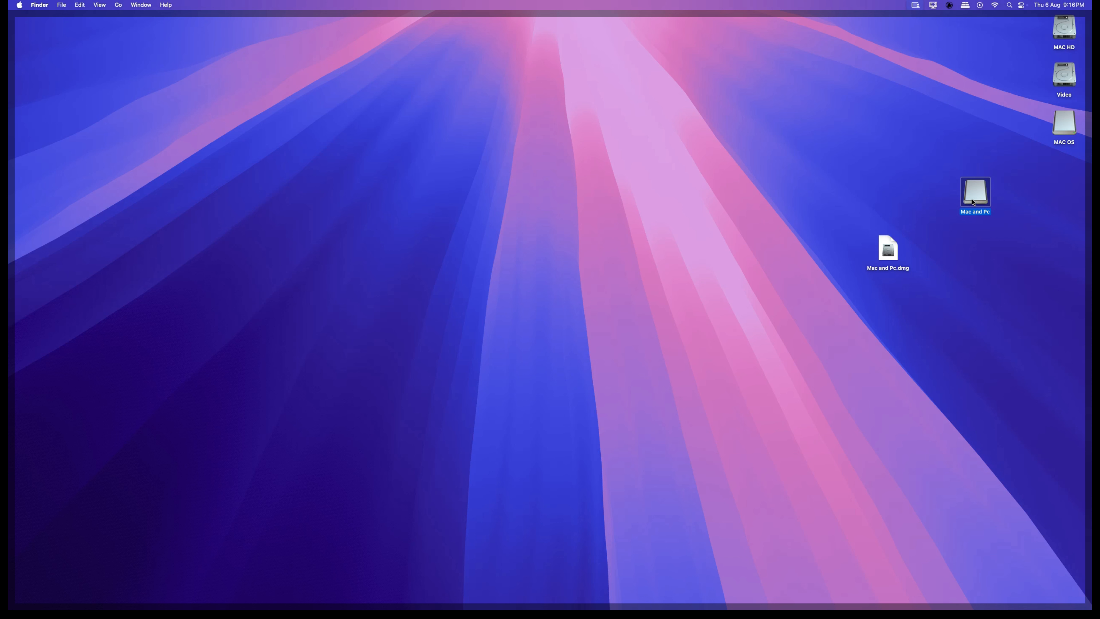
Eject the mounted Mac and Pc volume and place Mac and Pc.dmg beneath the desktop's drive icons.
{"action": "right_click", "coordinate": [972, 200]}
{"action": "left_click", "coordinate": [988, 220]}
{"action": "left_click_drag", "start_coordinate": [892, 249], "coordinate": [1049, 192]}
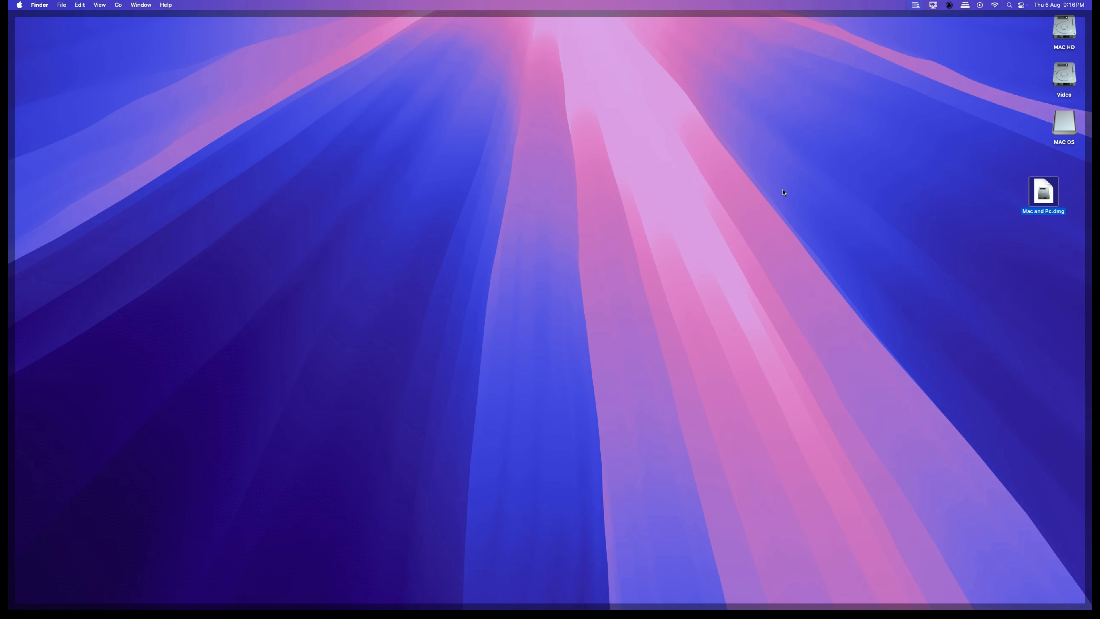